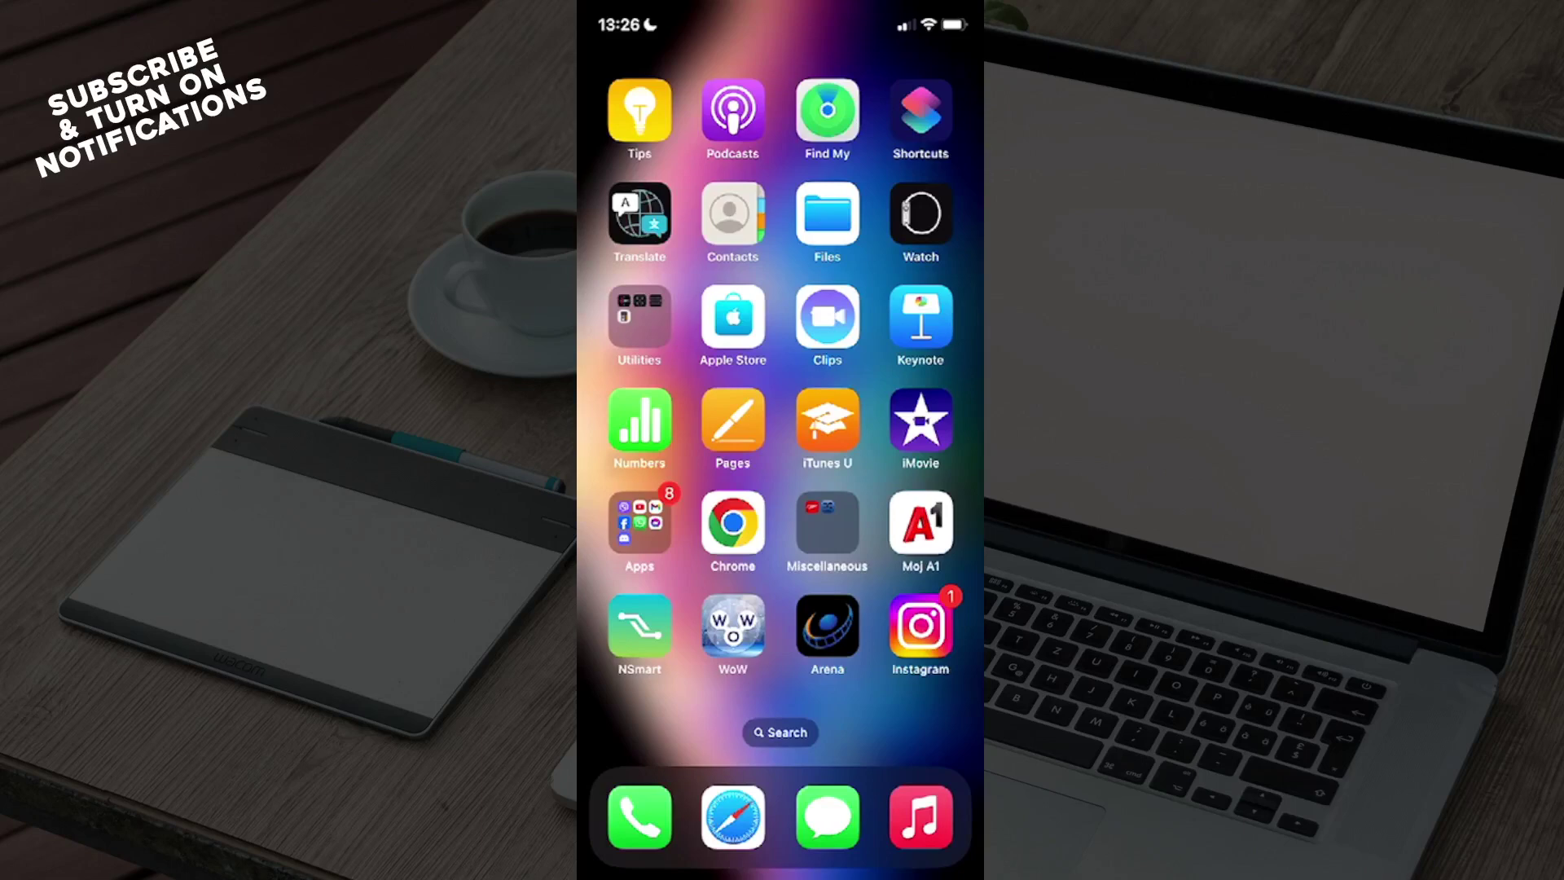
Step: Swipe back to the first Home Screen page to reach the App Store
drag(661, 428, 930, 428)
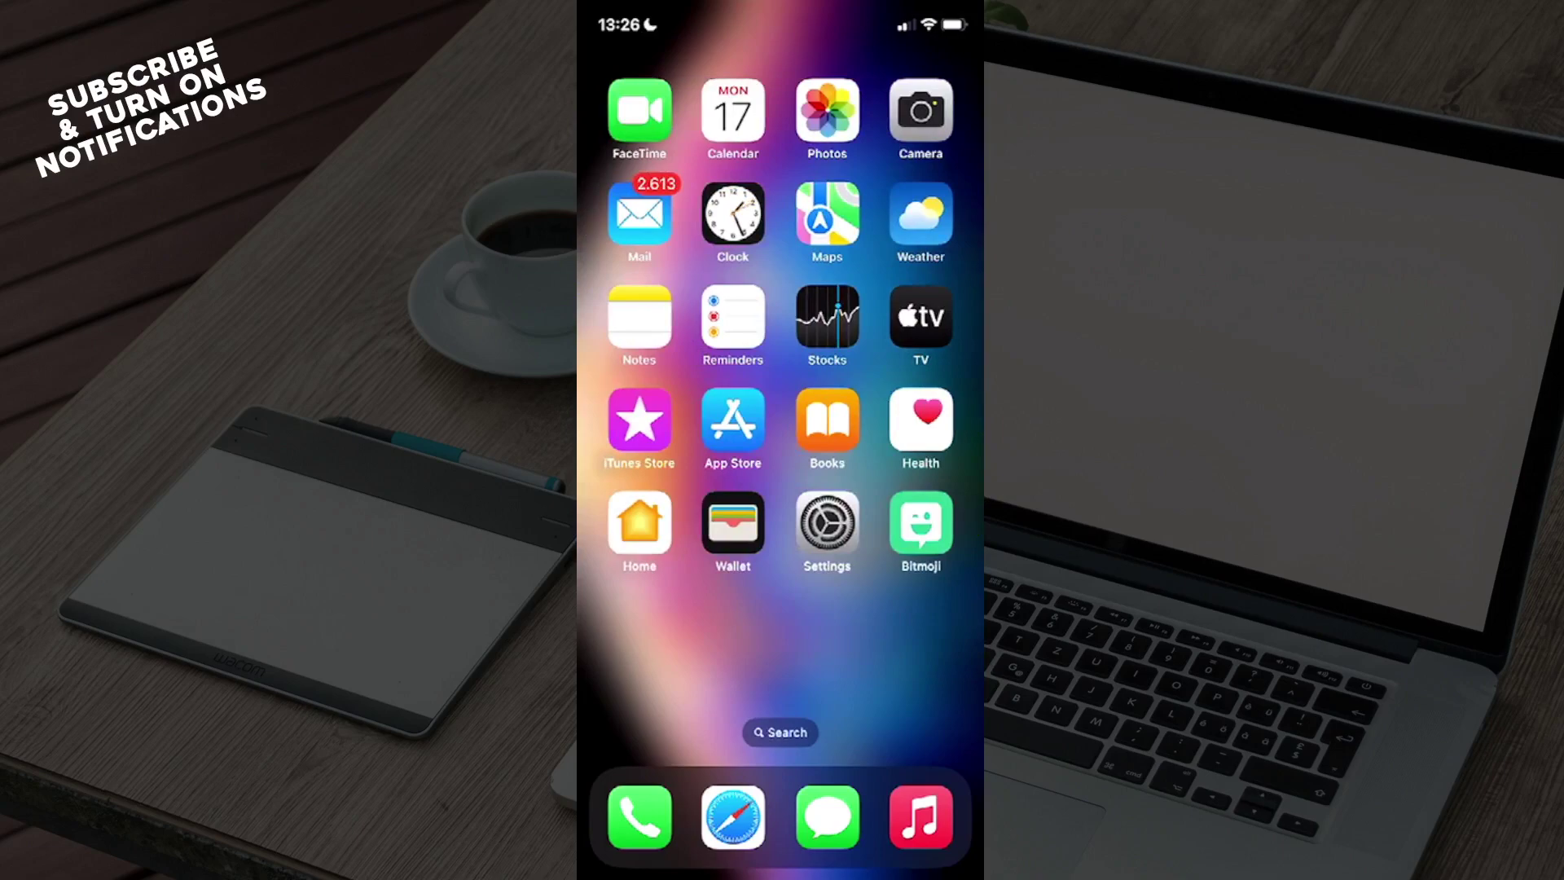
Step: Leave the App Store's 'amazon' results and launch the Amazon Shopping app
click(733, 420)
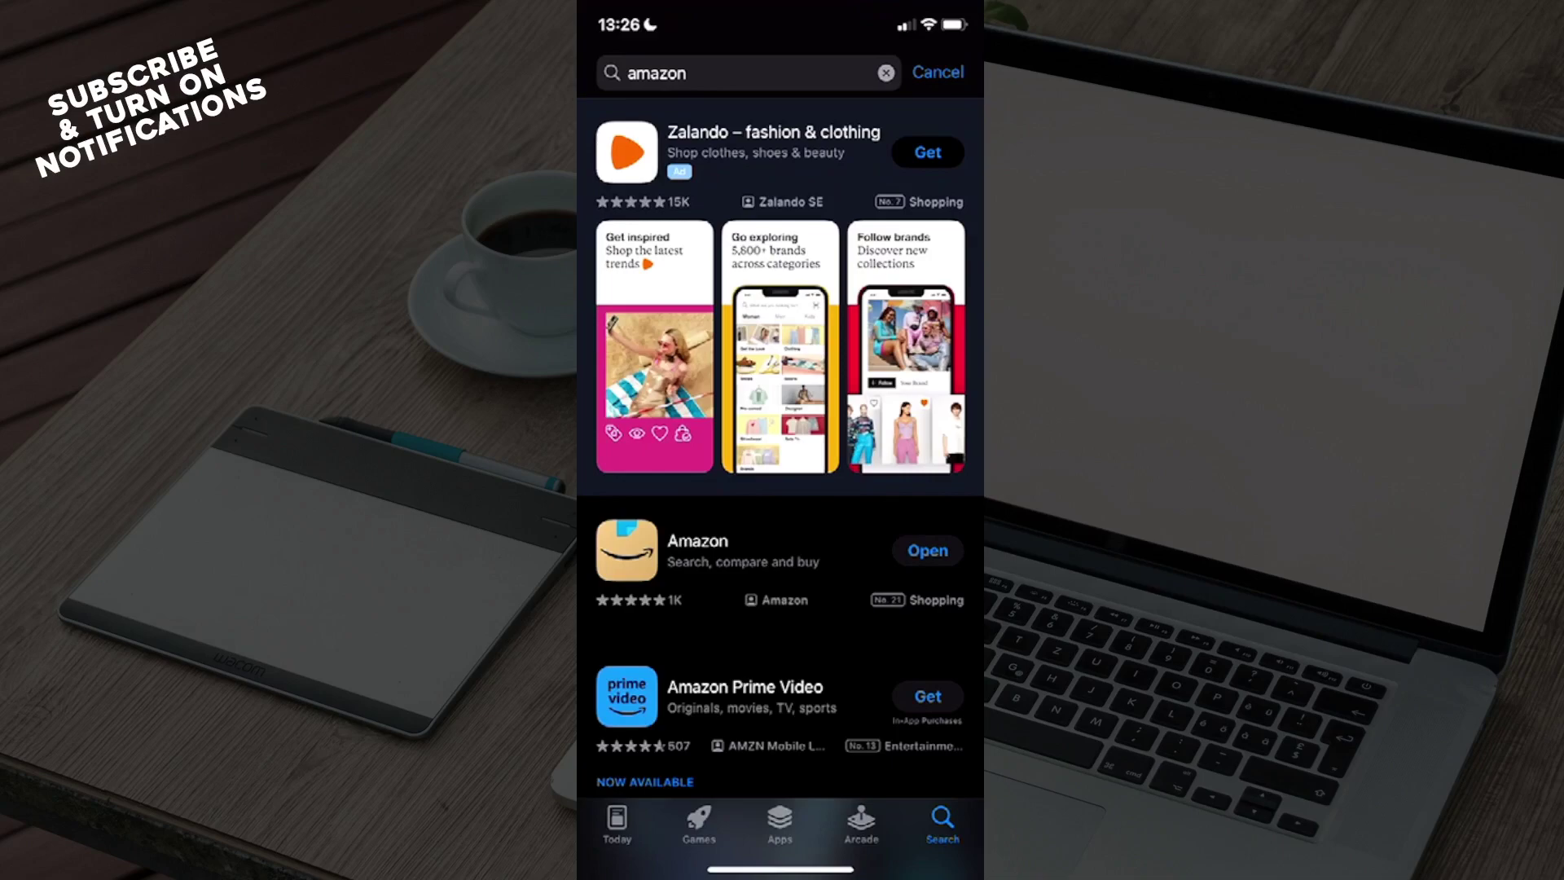
scroll(781, 366, right, 1)
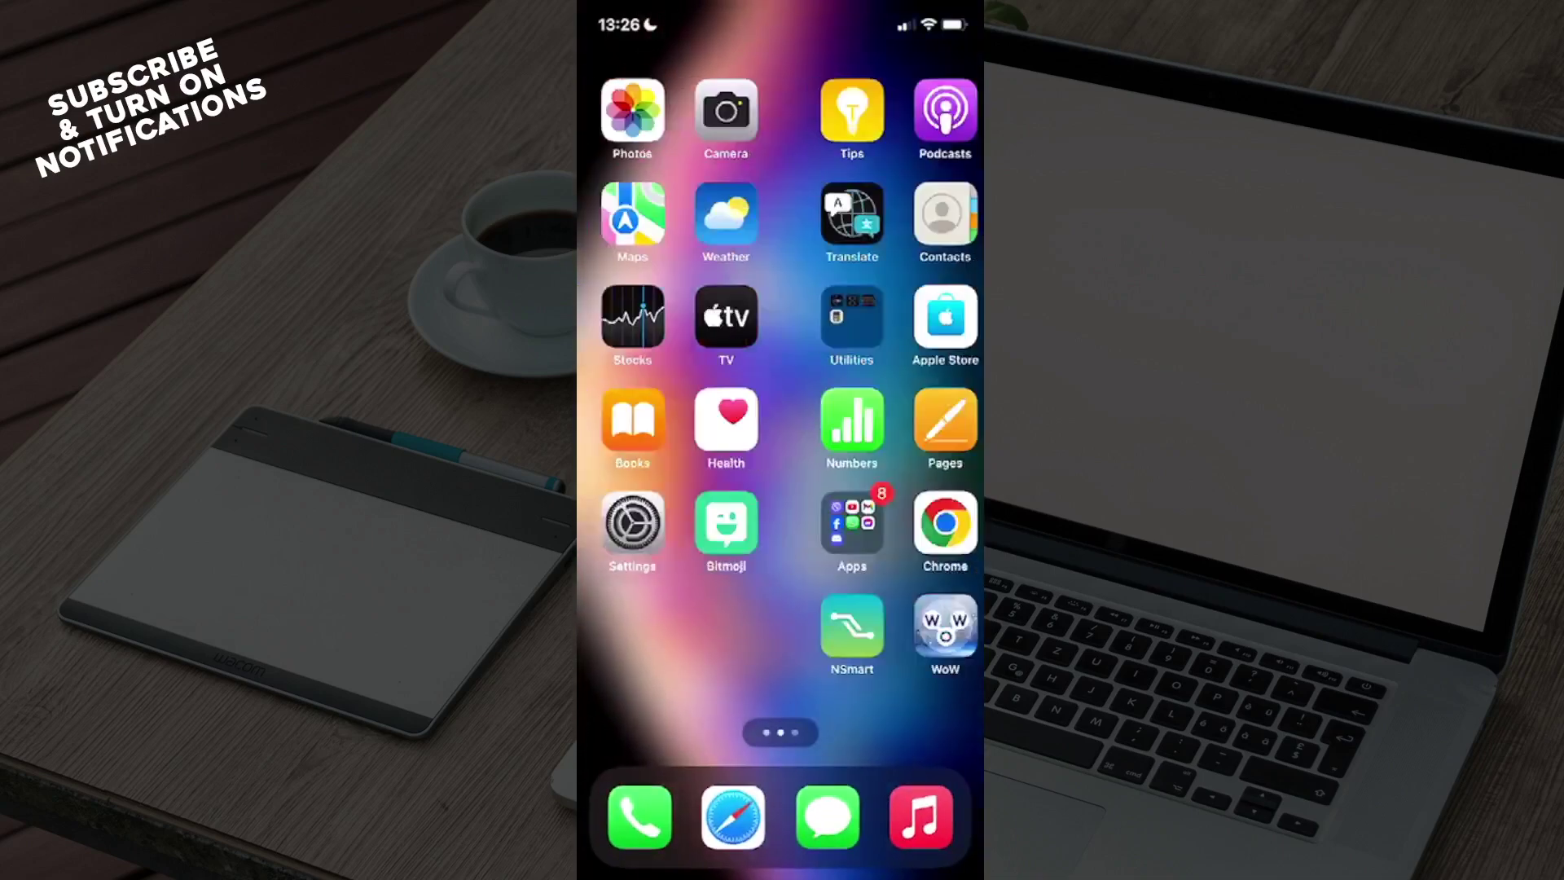
scroll(781, 367, right, 1)
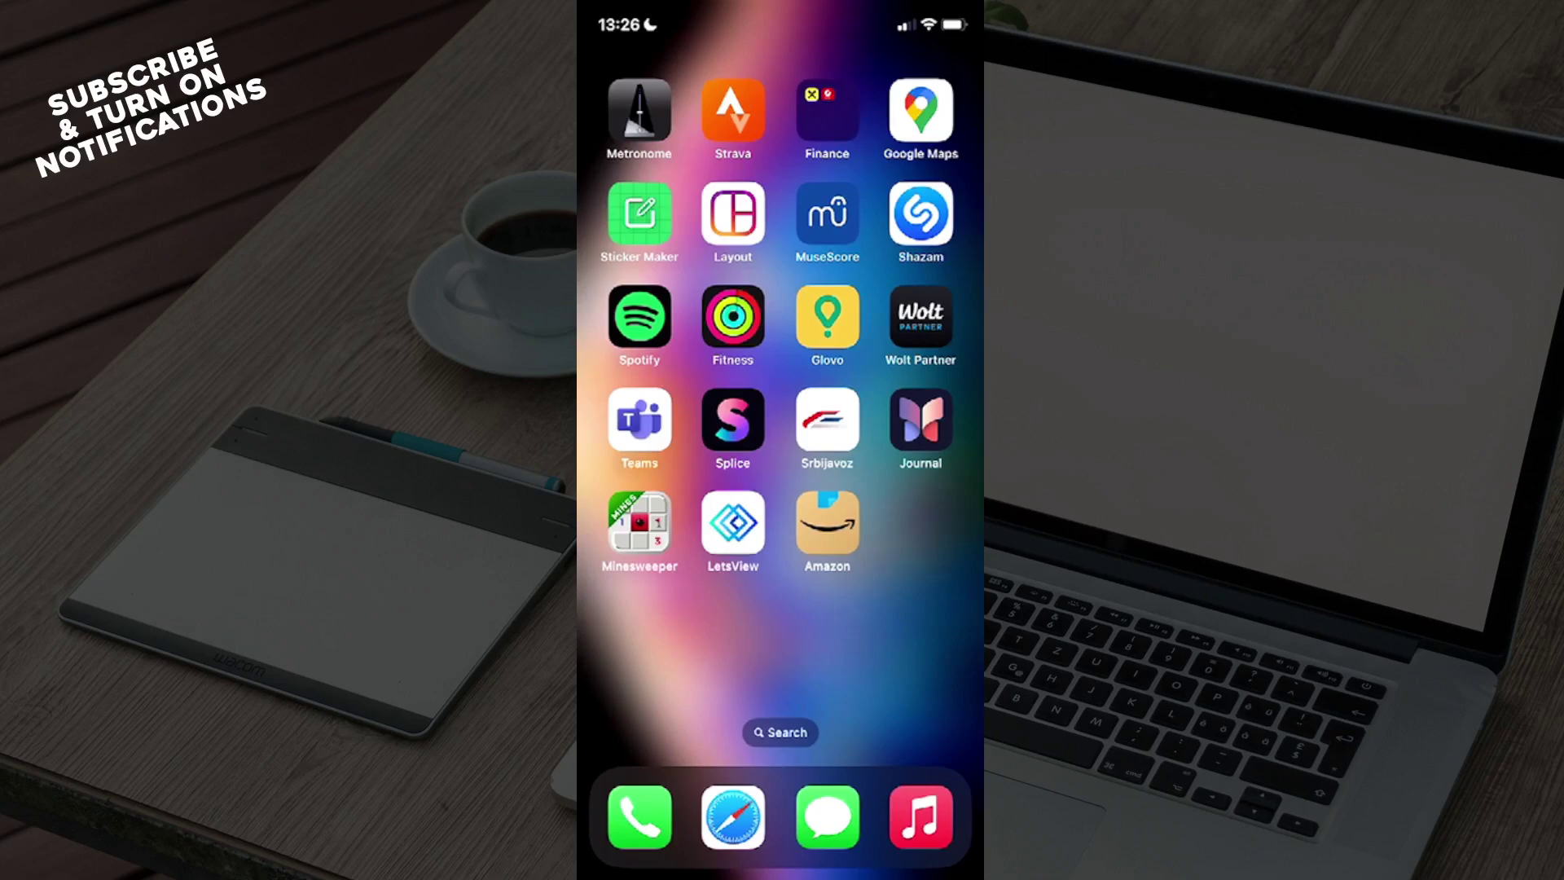
click(828, 523)
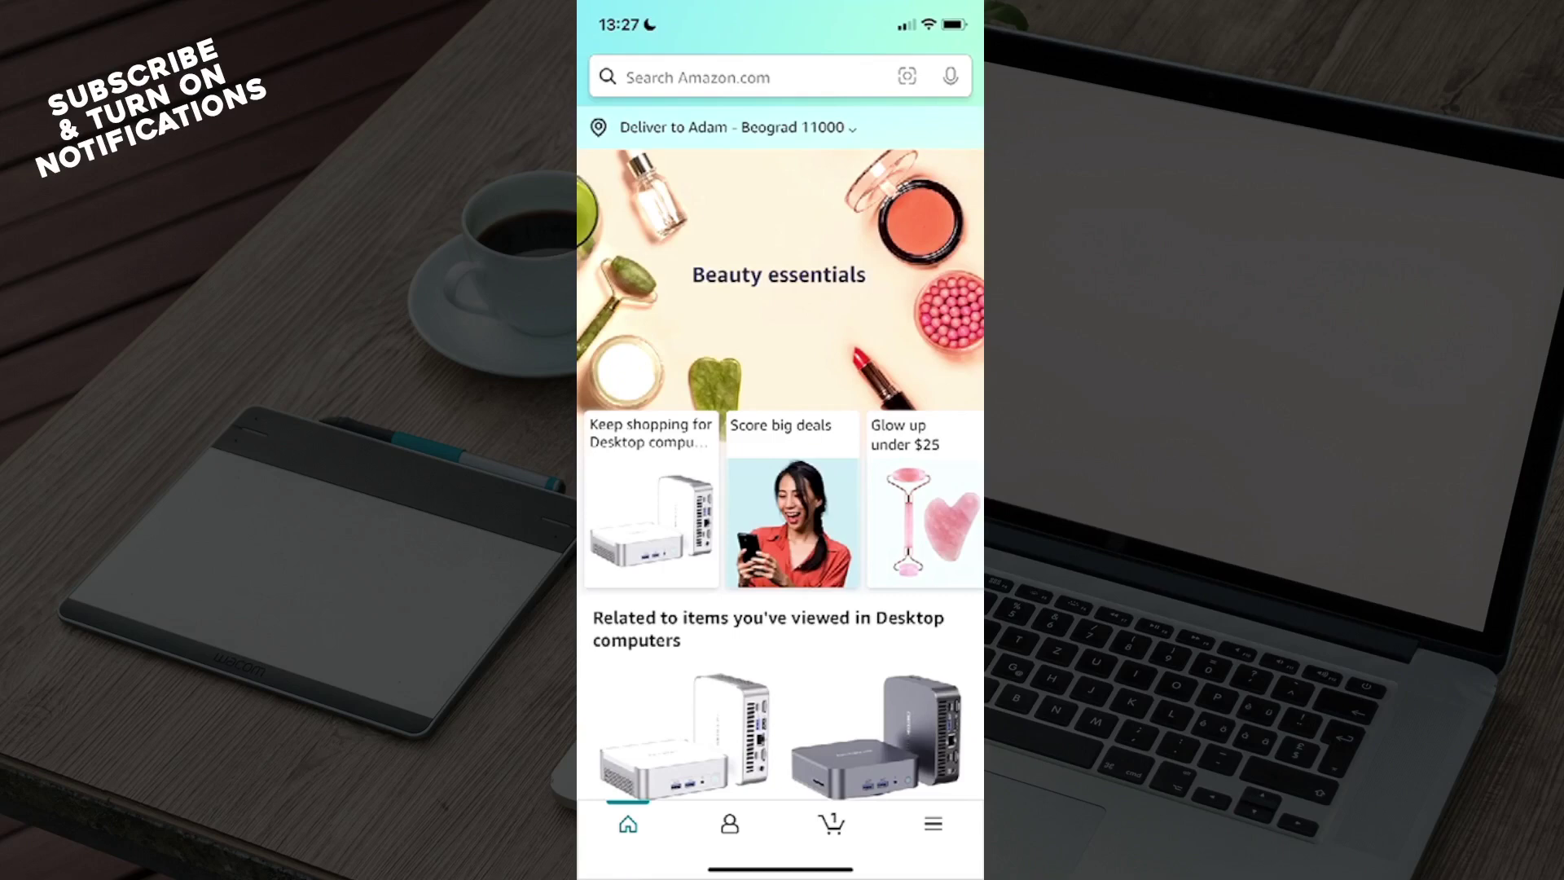
Step: Open the Amazon app's main menu and expand its Settings options
click(933, 824)
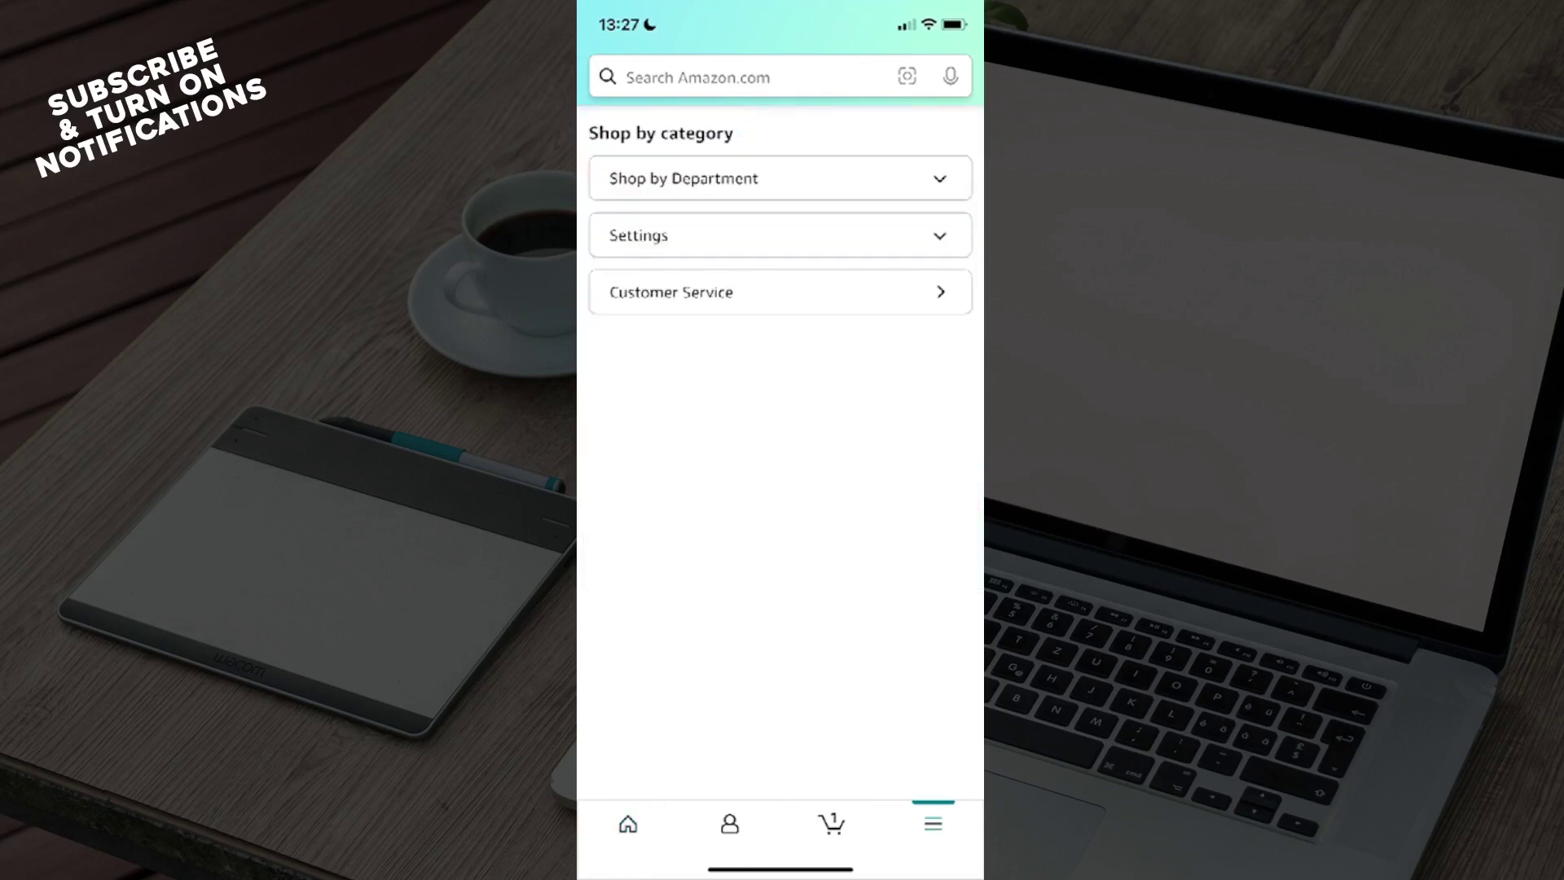
click(780, 234)
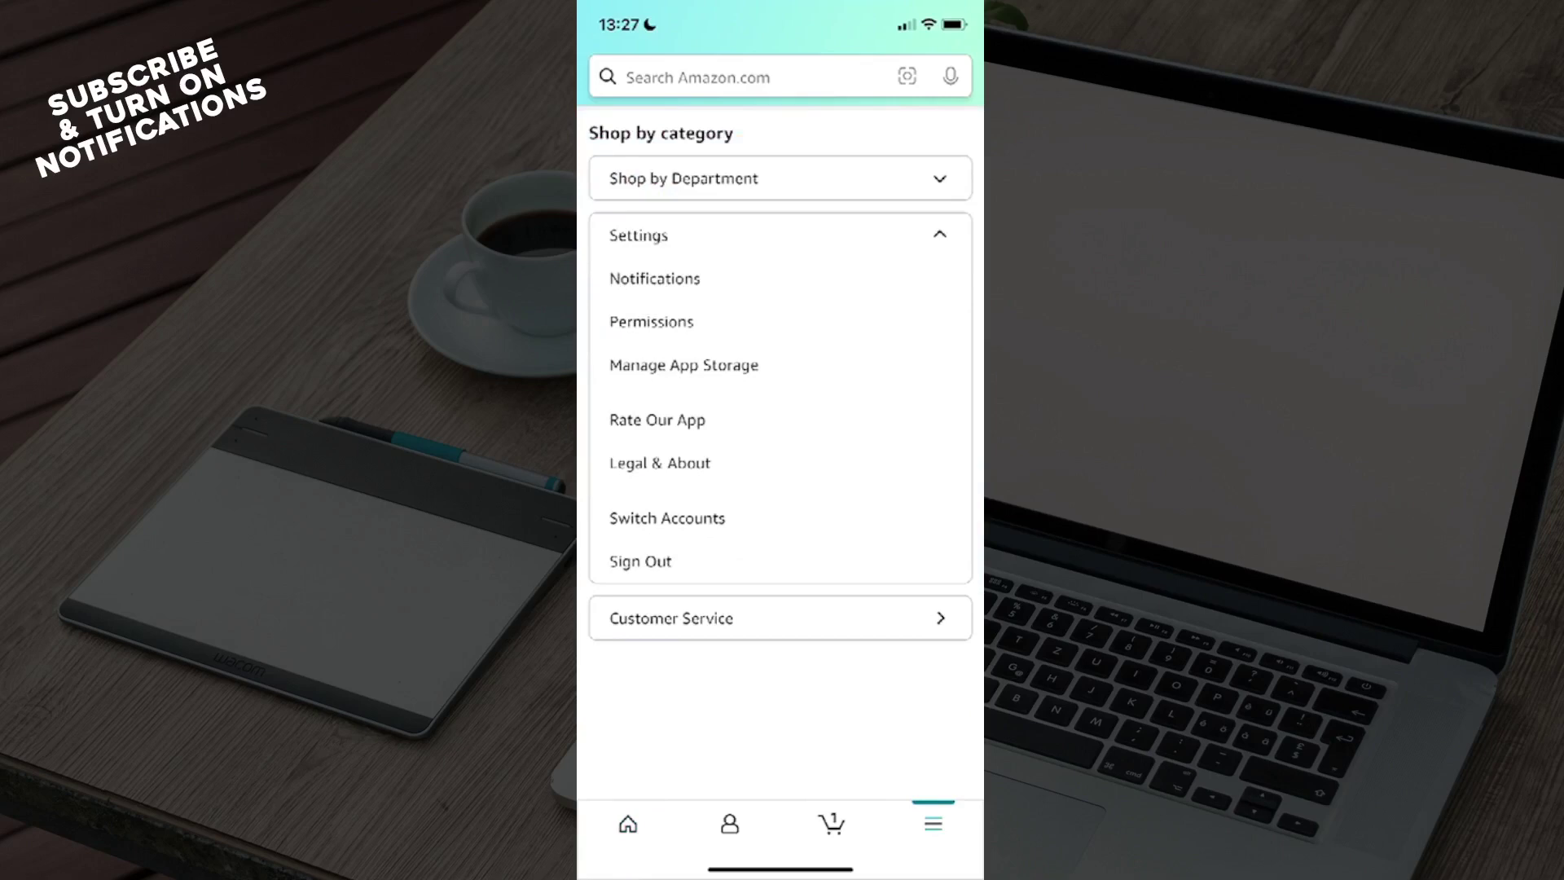
Step: Go from Your Account to the Customer Service help page, then return home
click(730, 823)
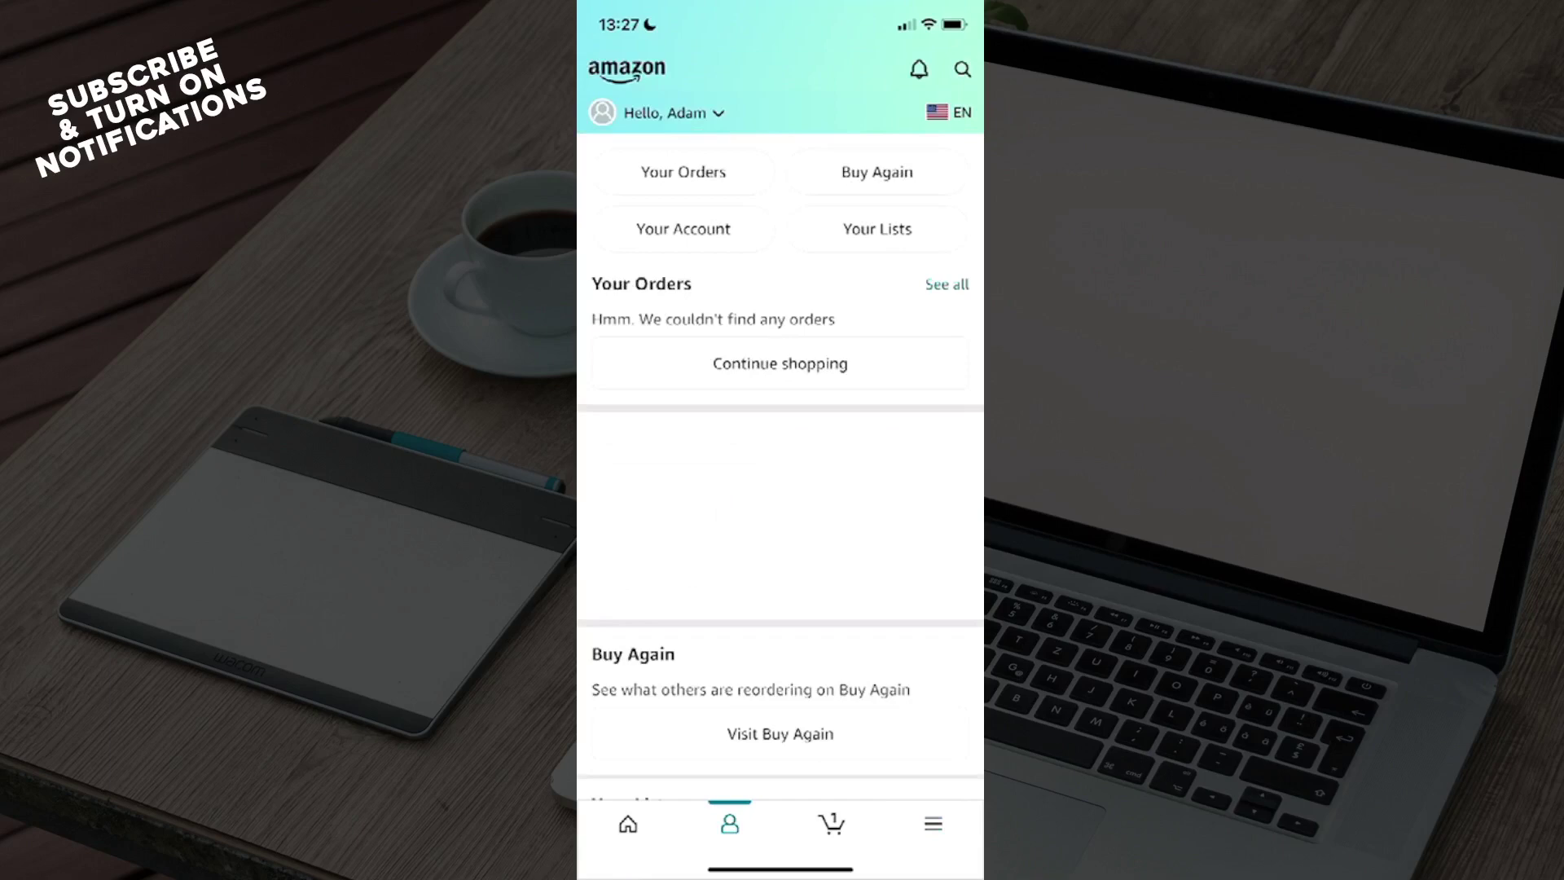
click(685, 228)
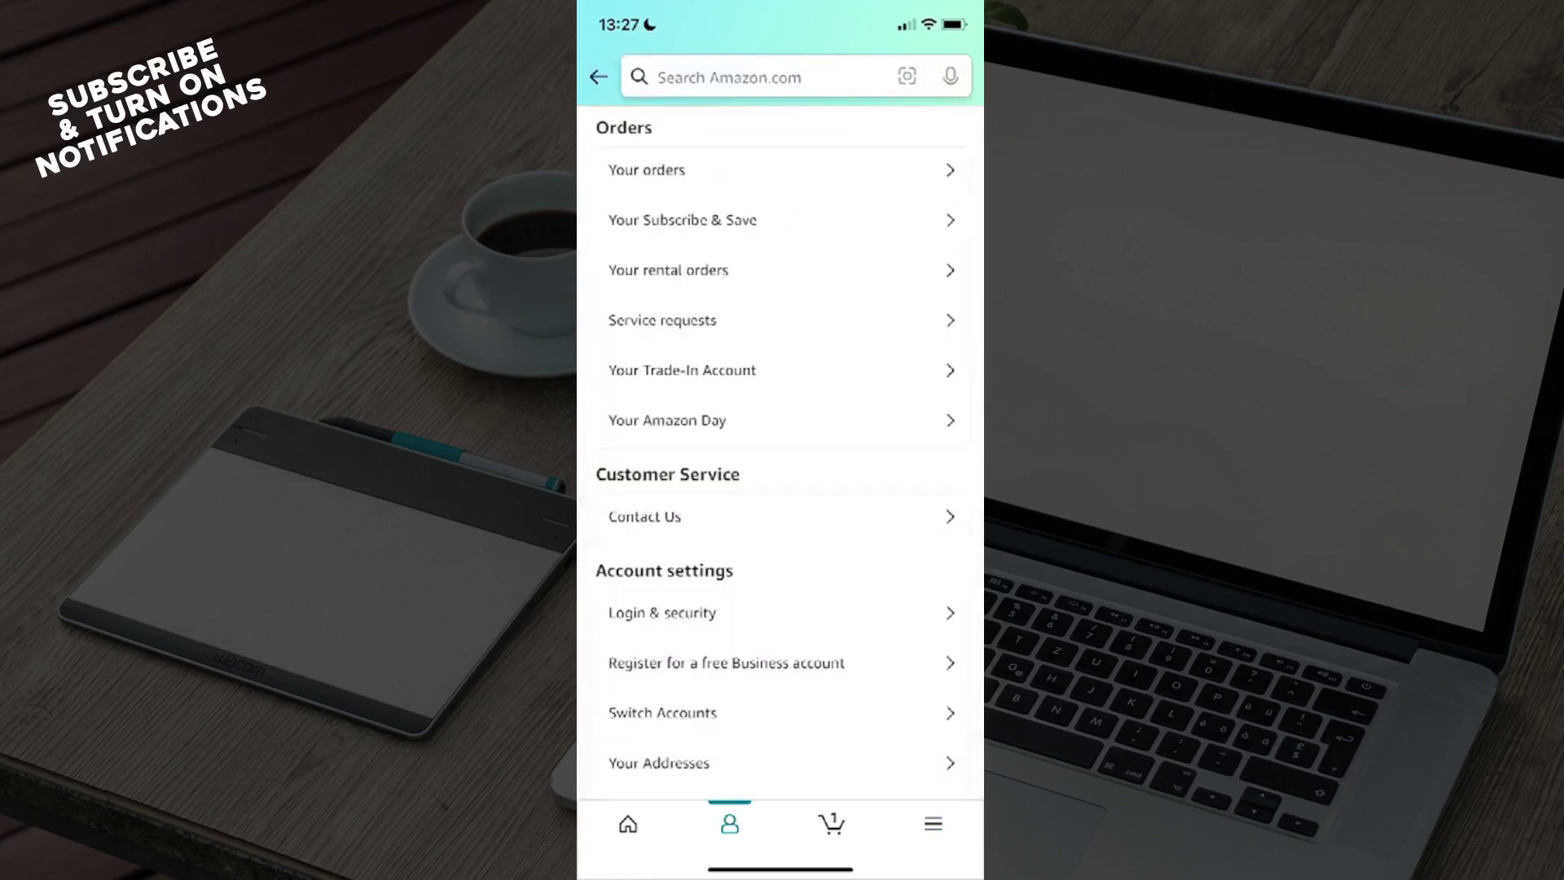
scroll(780, 453, down, 3)
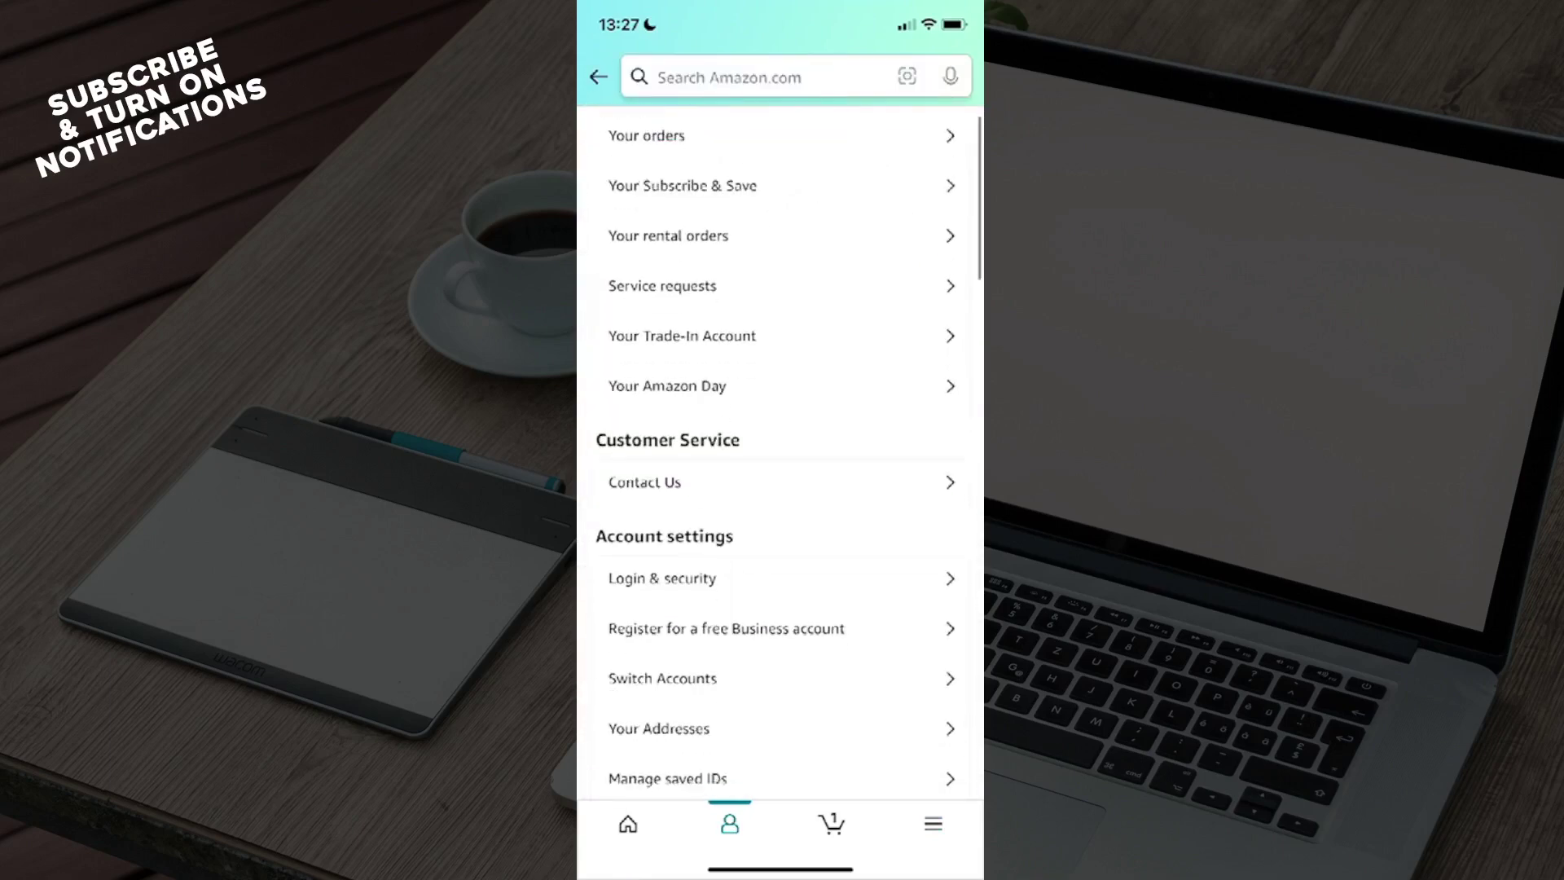
click(660, 769)
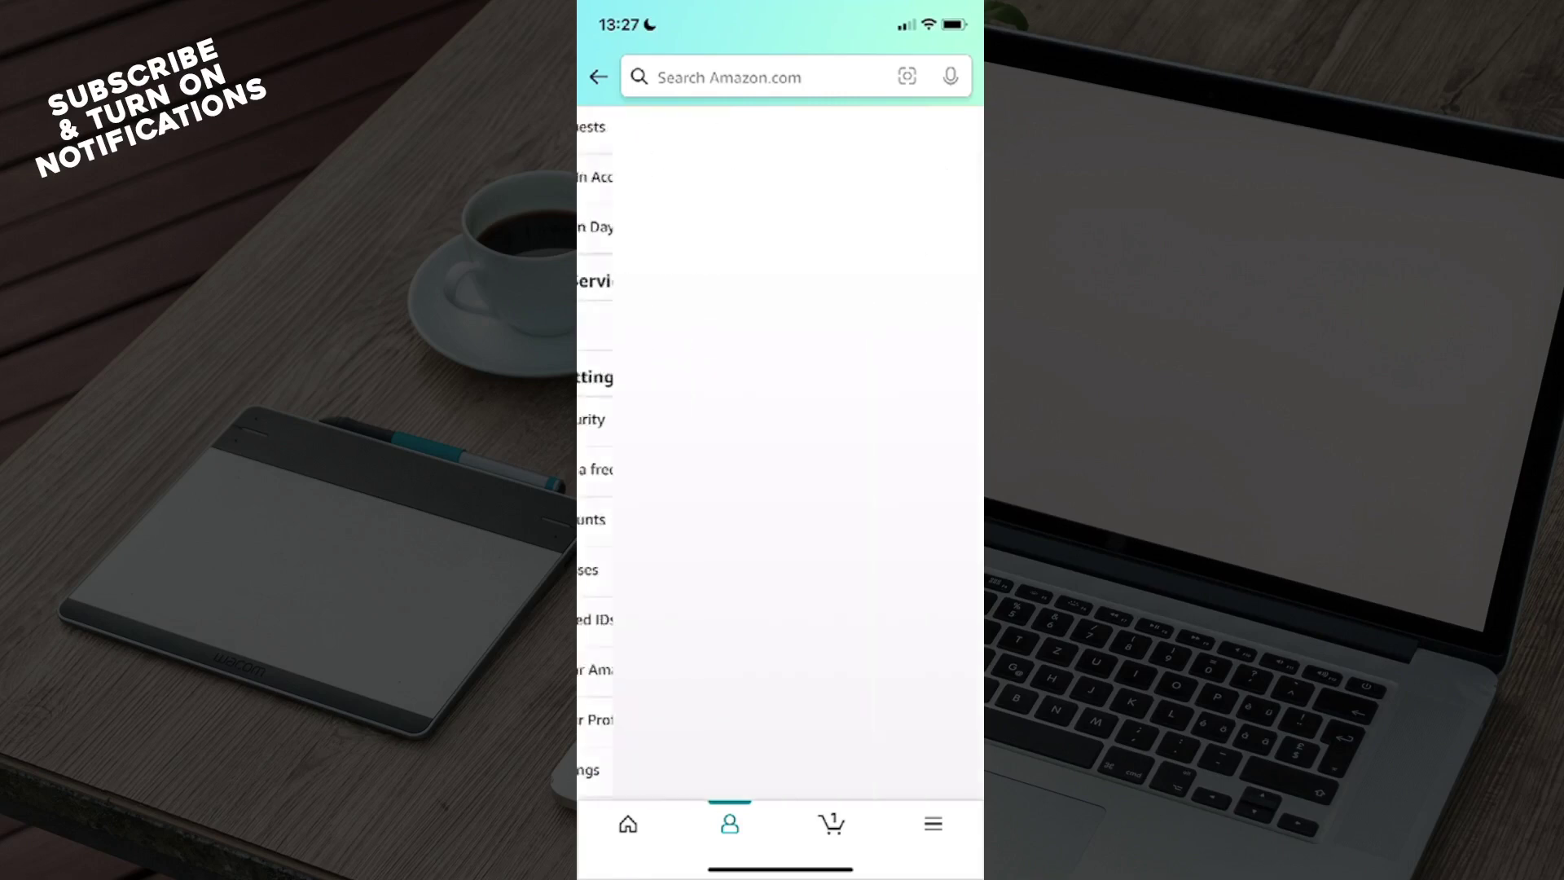
drag(779, 870, 780, 514)
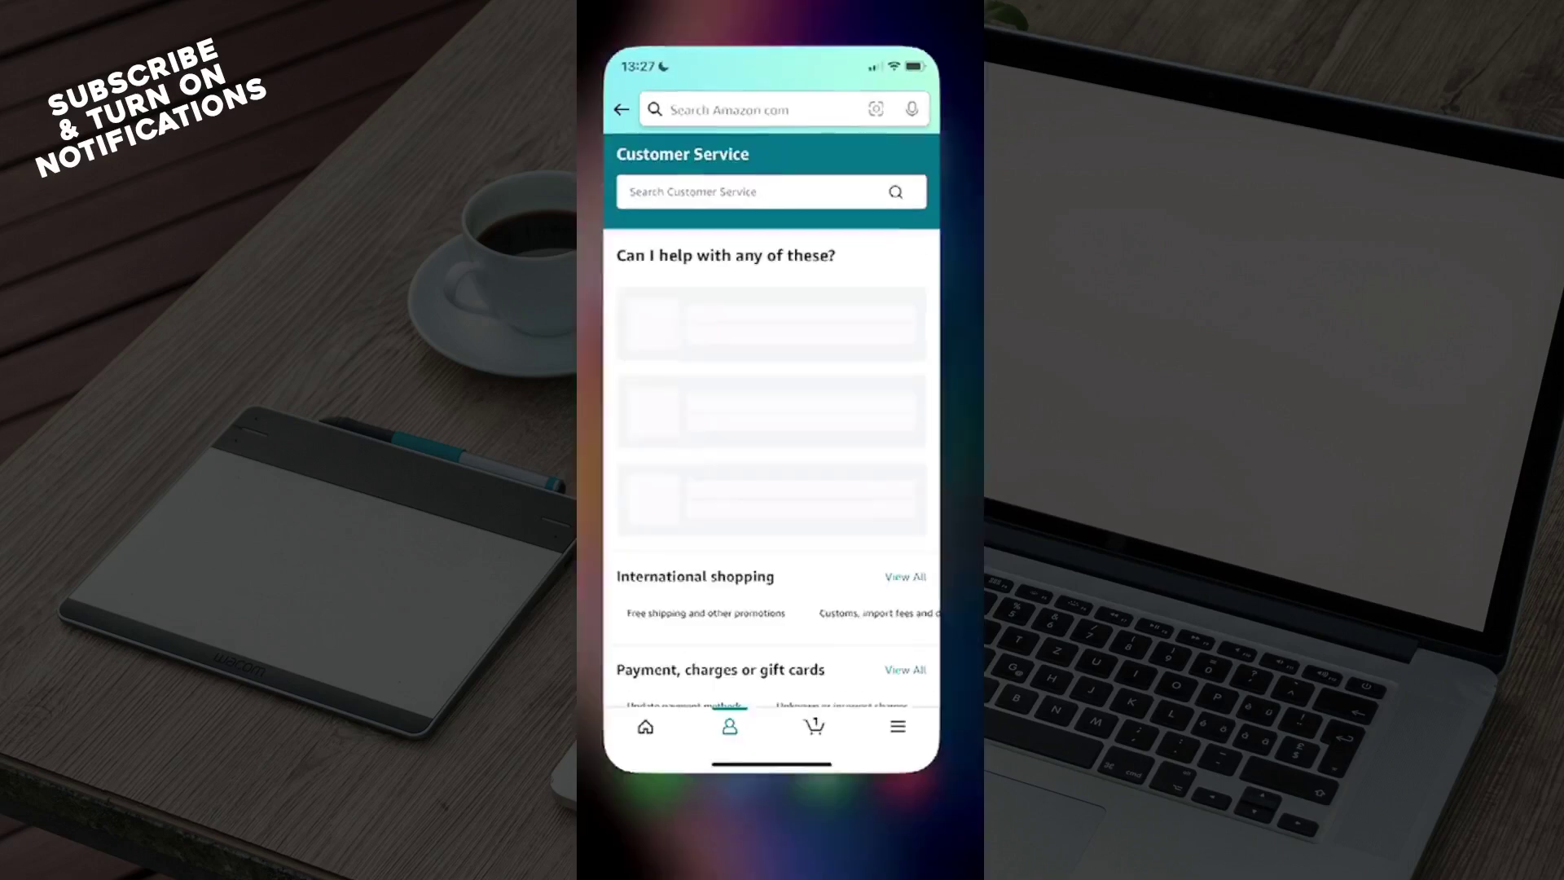
Step: Launch Safari showing the amazon.com home page
click(733, 817)
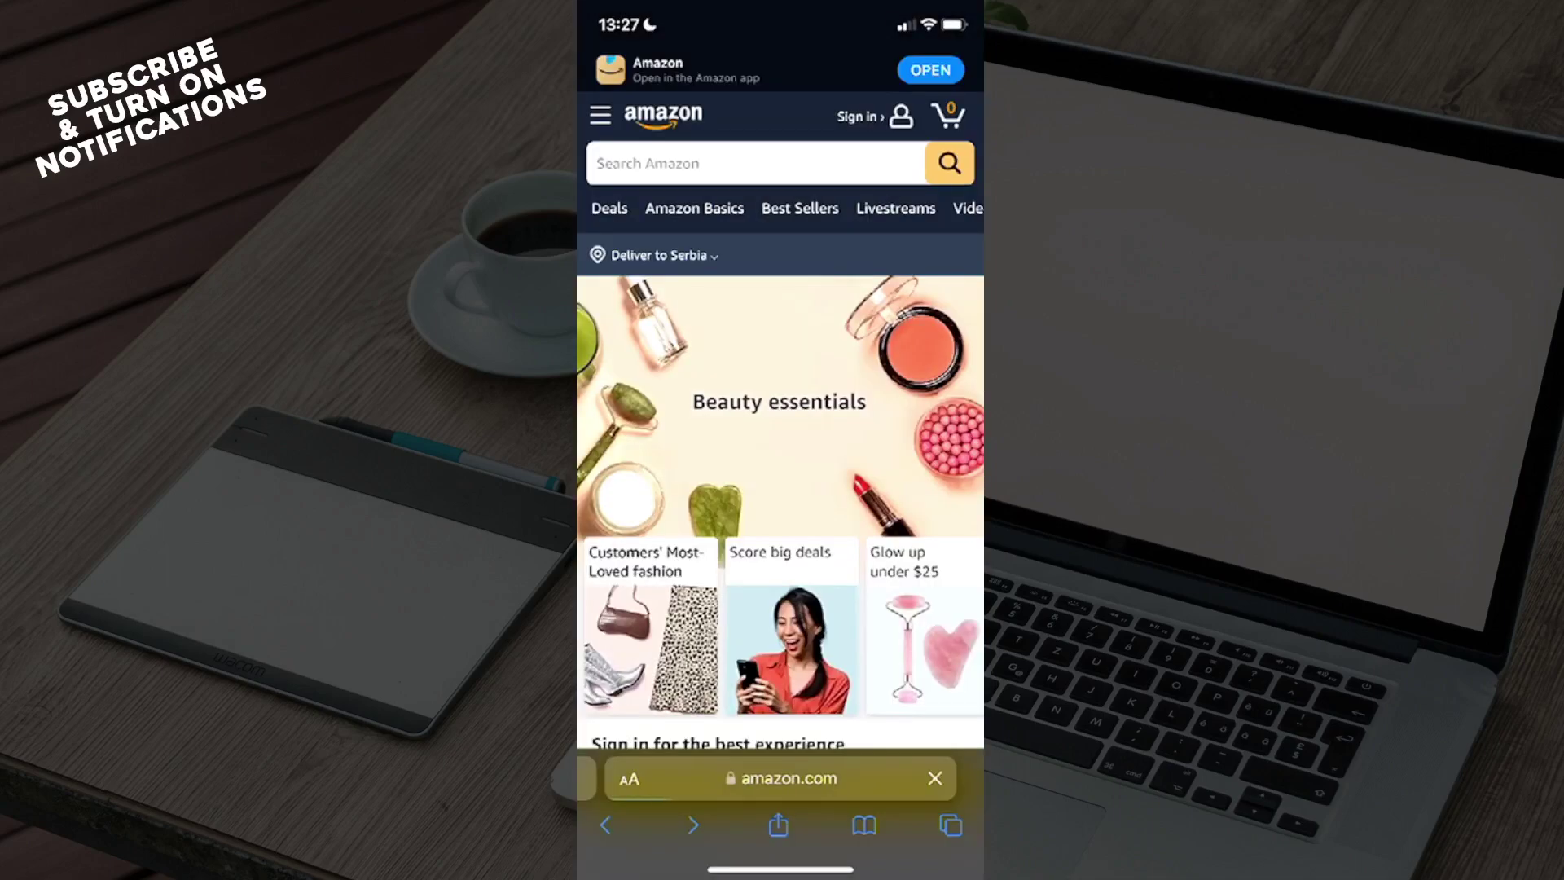
scroll(780, 428, down, 1)
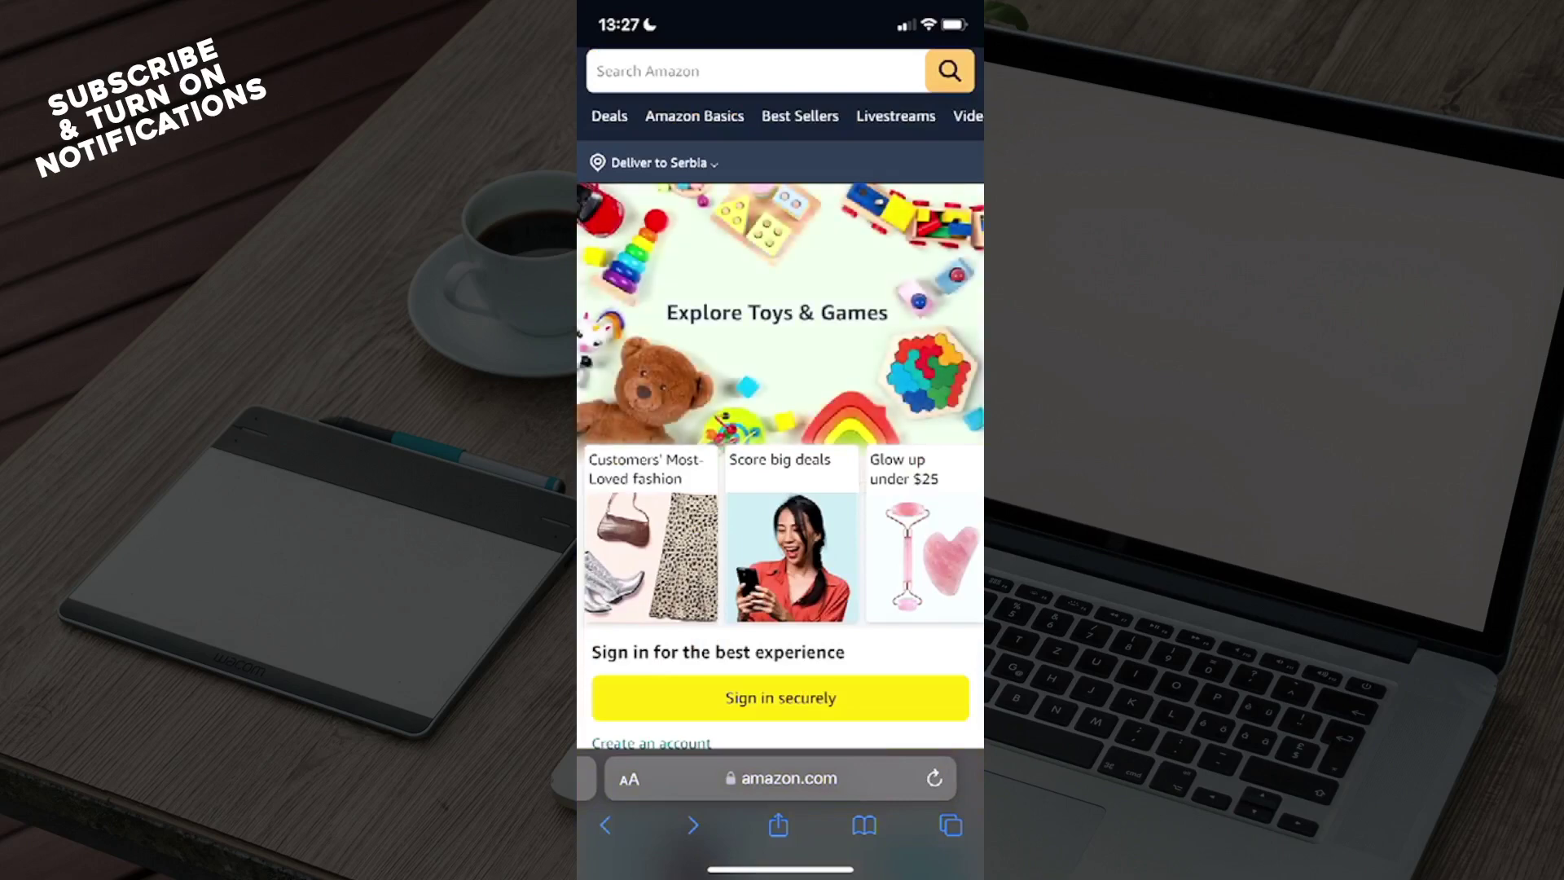
scroll(780, 466, up, 2)
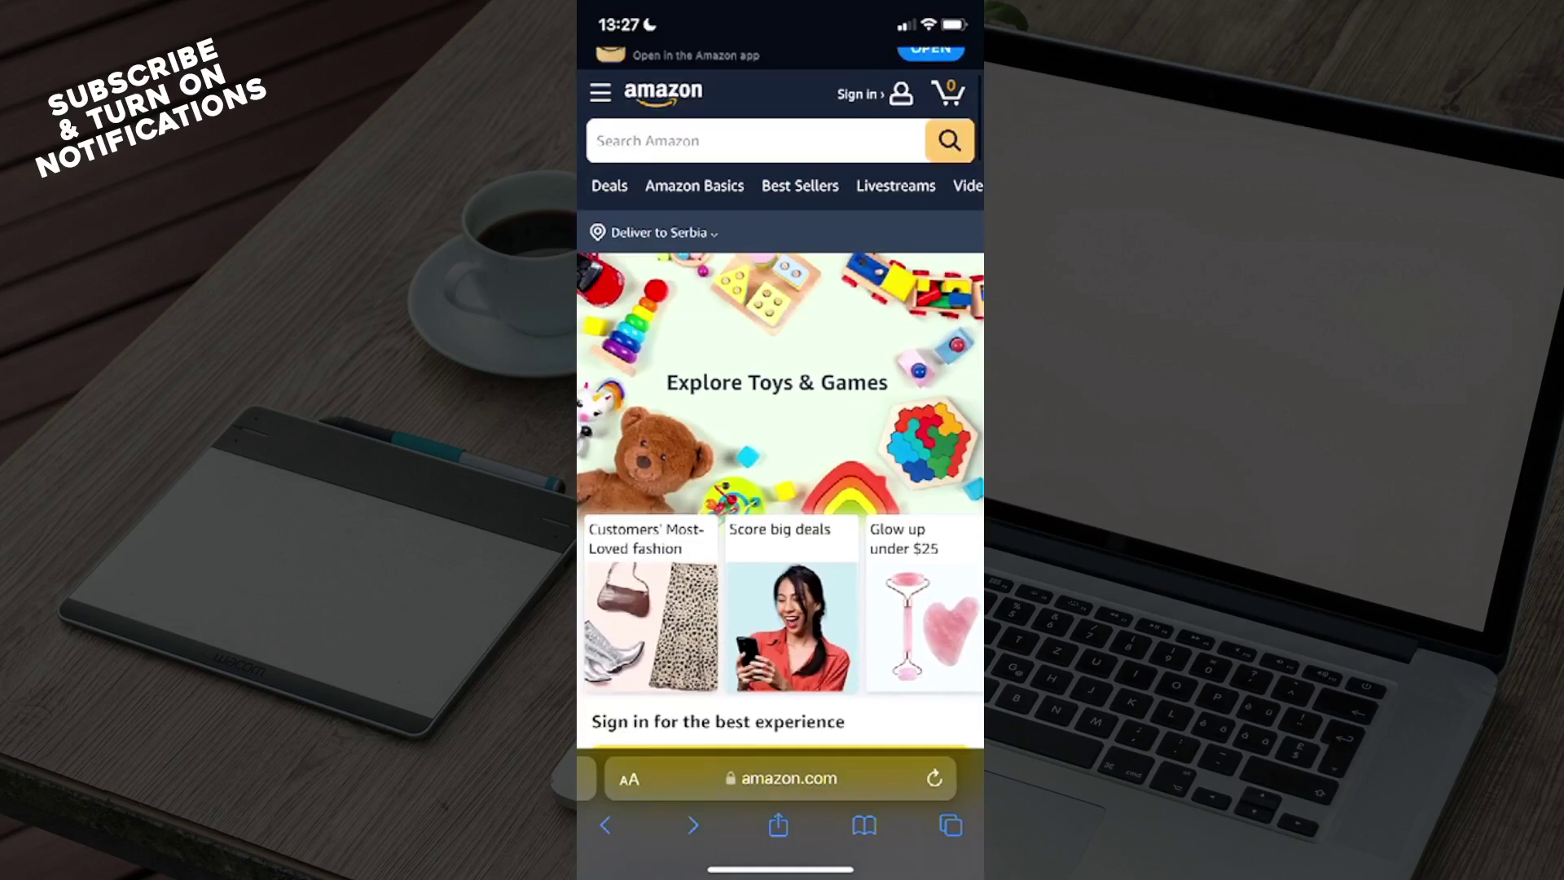
Step: Select amazon.com's address in Safari's address field for replacing
click(782, 740)
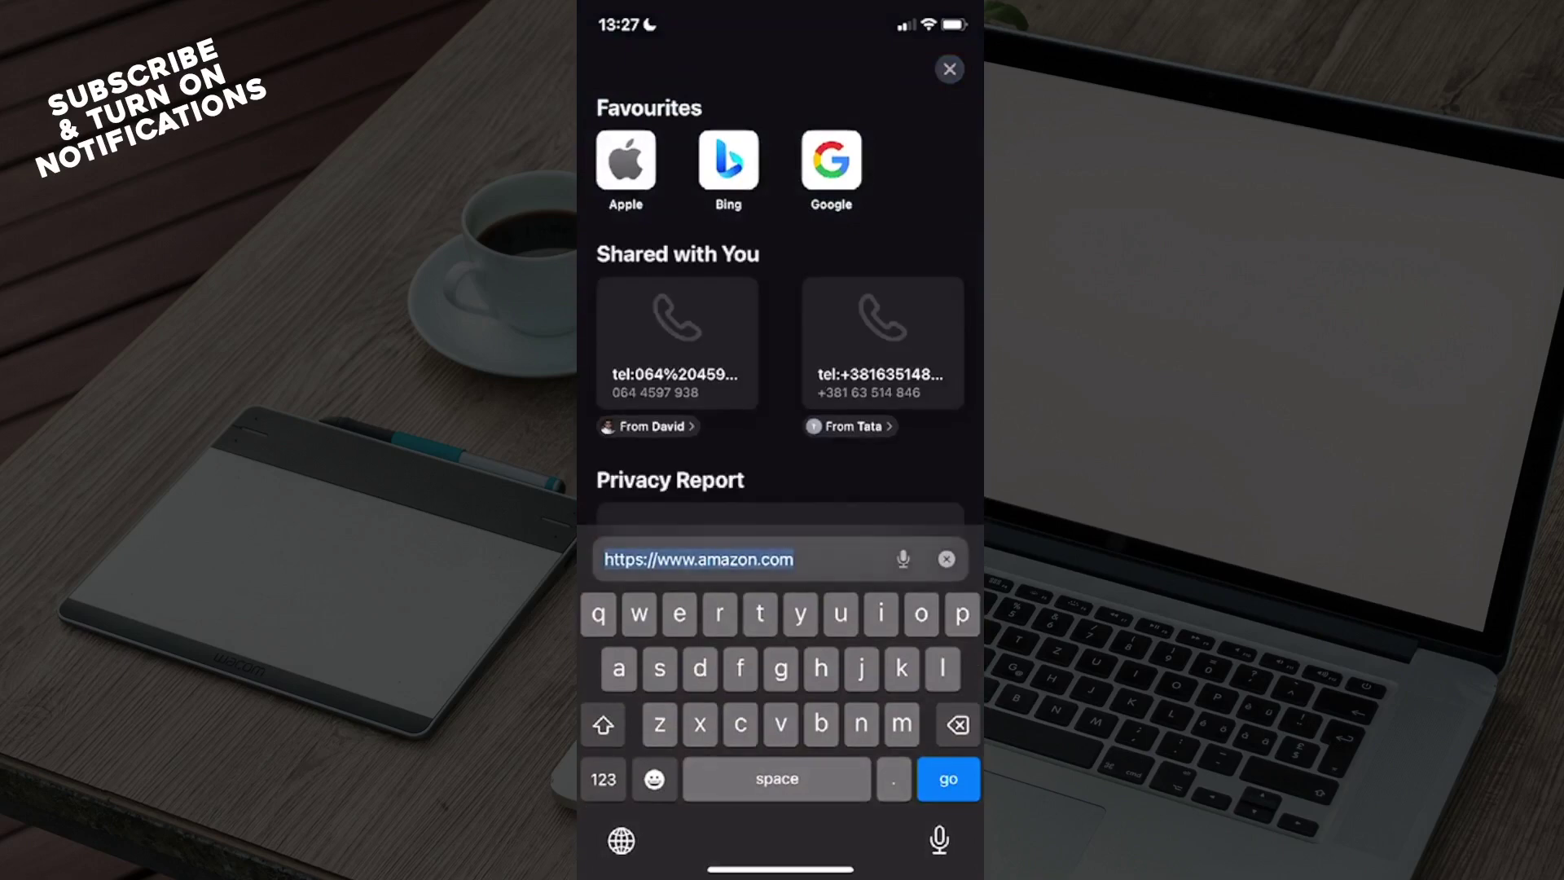